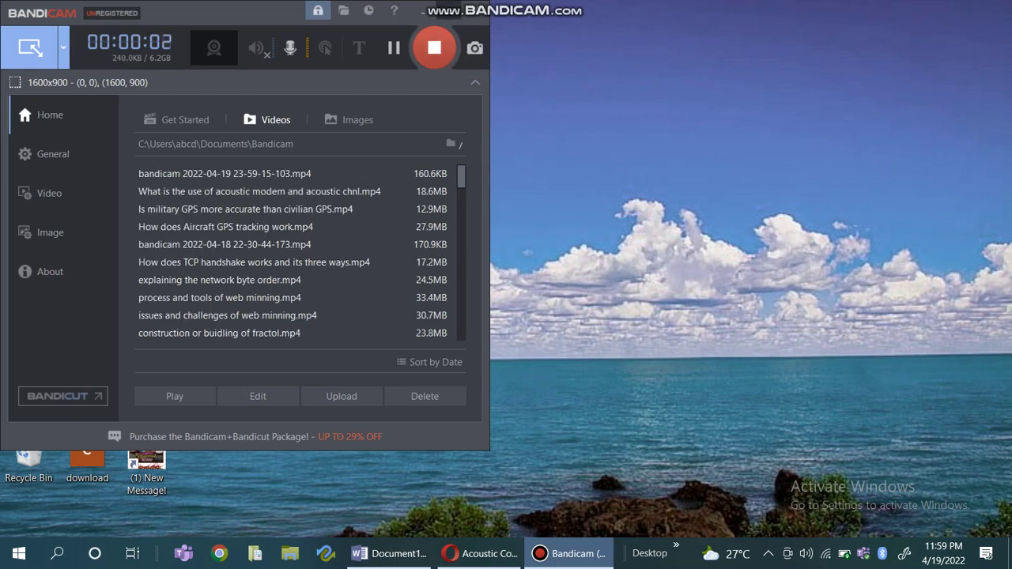
- Minimize Bandicam, select Word's 'How does acoustic communication work' heading, then bring up the article page
{"action": "left_click", "coordinate": [449, 10]}
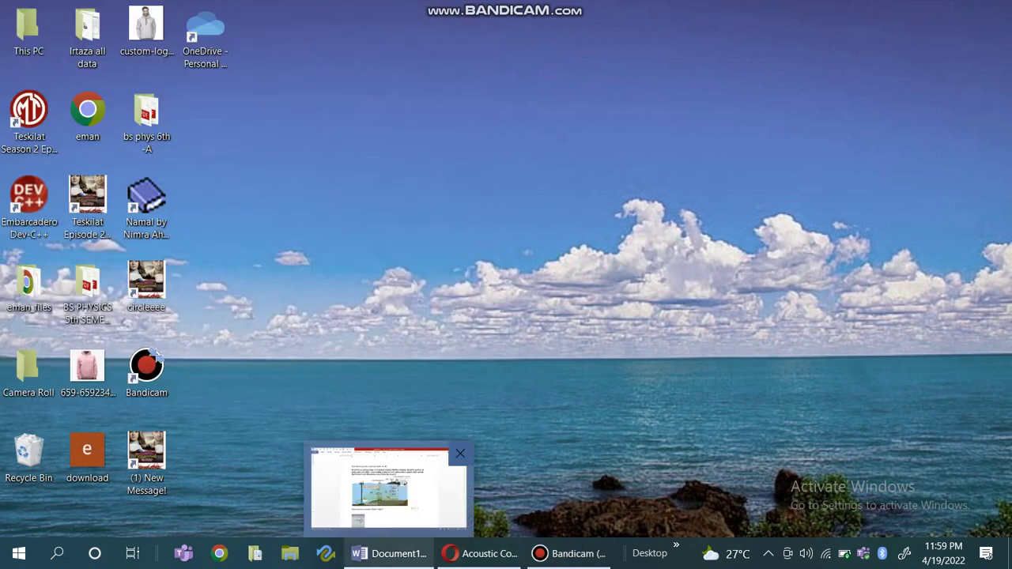
{"action": "left_click", "coordinate": [389, 554]}
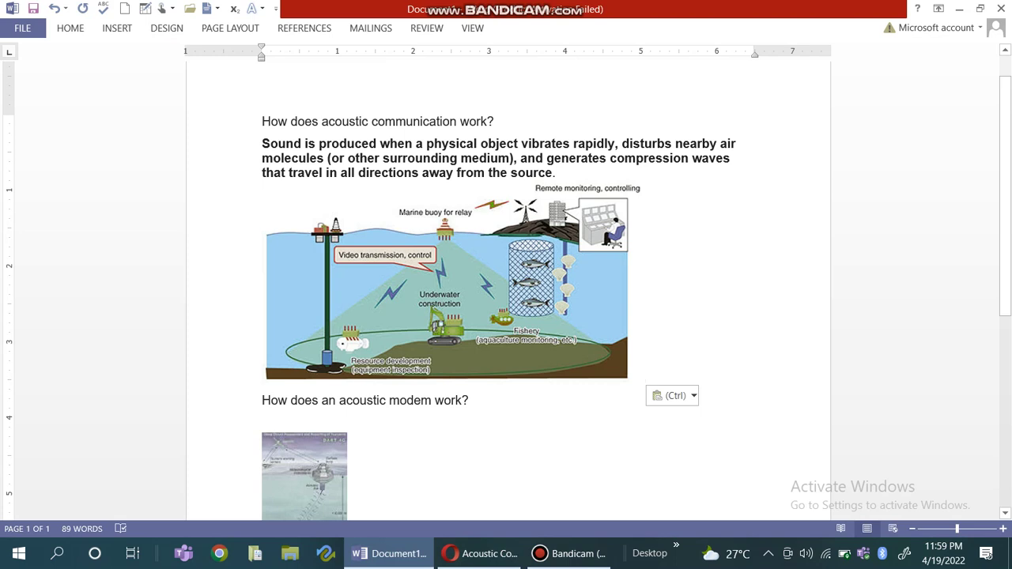
{"action": "left_click_drag", "start_coordinate": [261, 121], "coordinate": [487, 121]}
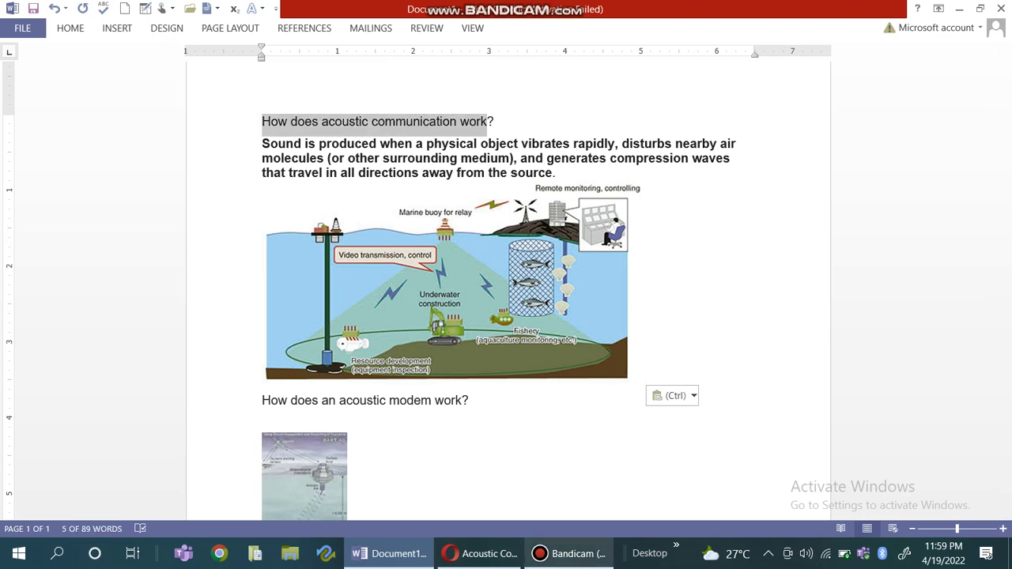
{"action": "left_click", "coordinate": [480, 553]}
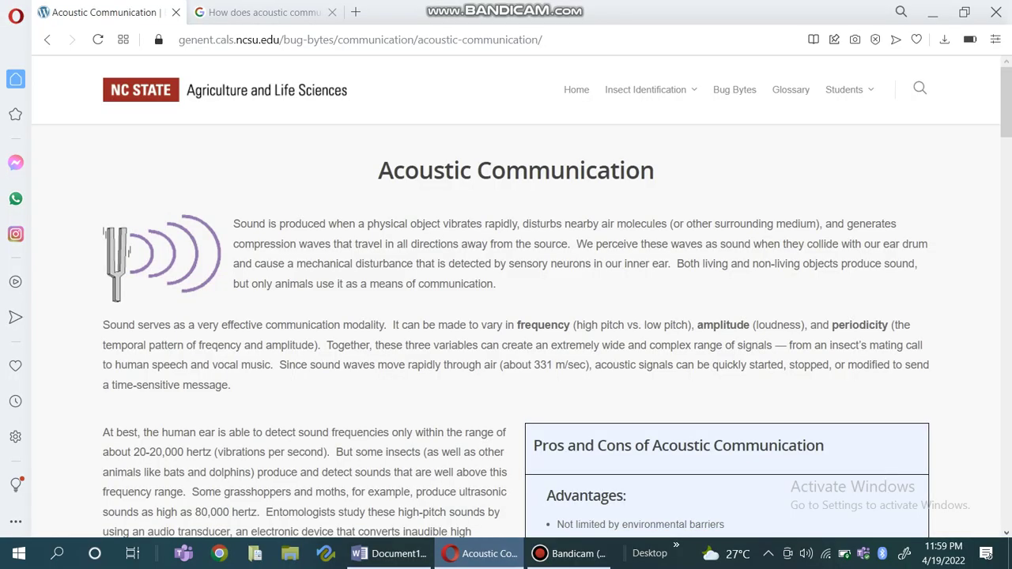
- Select the web page's 'Acoustic Communication' heading and return to Word's Document1
{"action": "left_click_drag", "start_coordinate": [379, 171], "coordinate": [654, 171]}
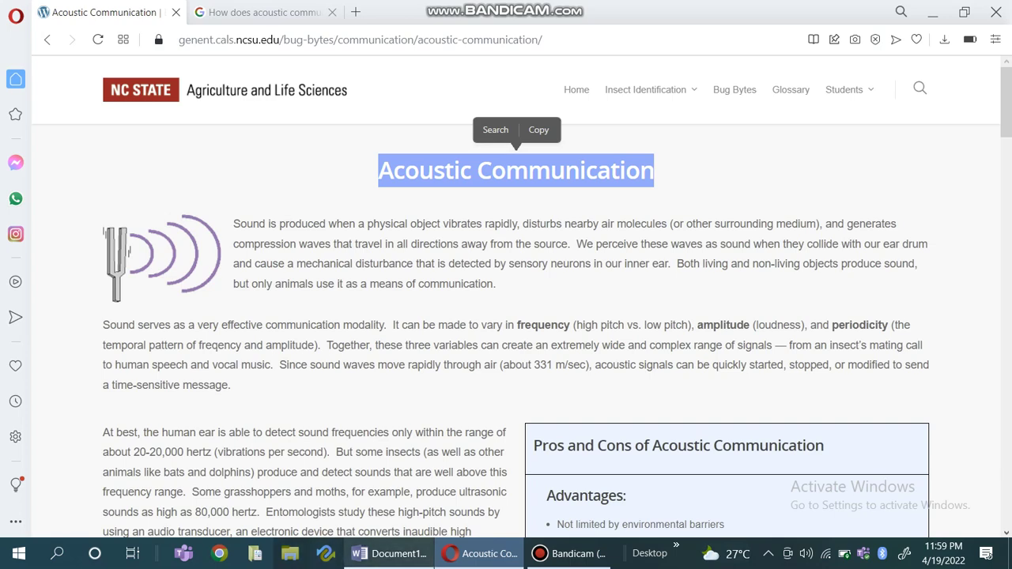
{"action": "left_click", "coordinate": [389, 553]}
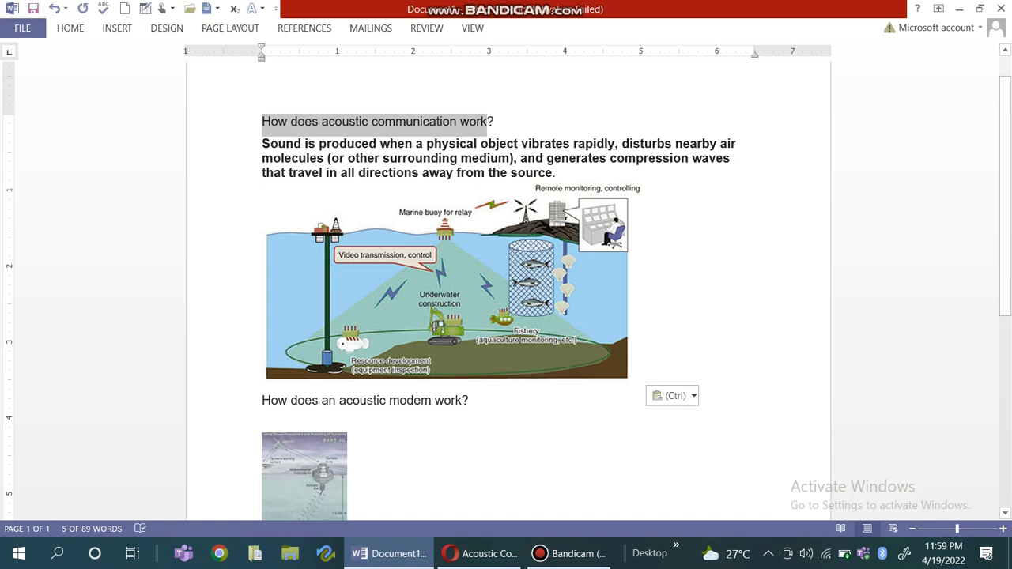
{"action": "left_click", "coordinate": [556, 173]}
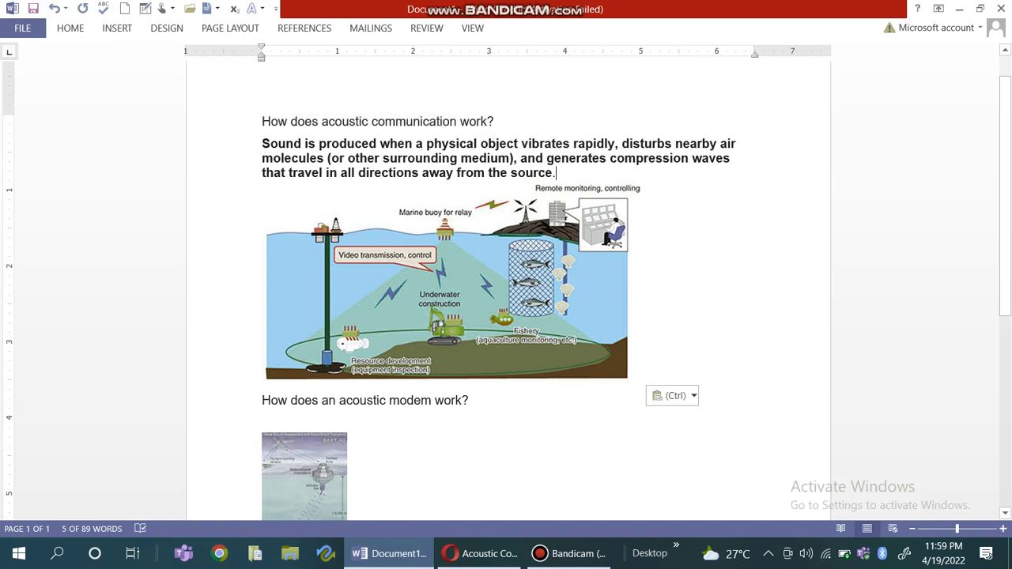
{"action": "left_click_drag", "start_coordinate": [261, 143], "coordinate": [555, 172]}
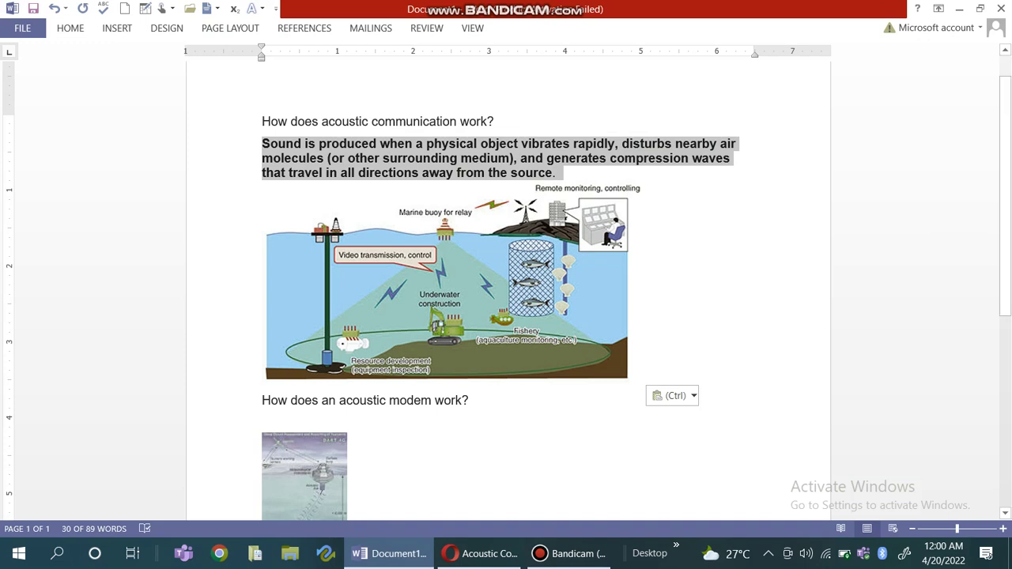
{"action": "left_click", "coordinate": [555, 173]}
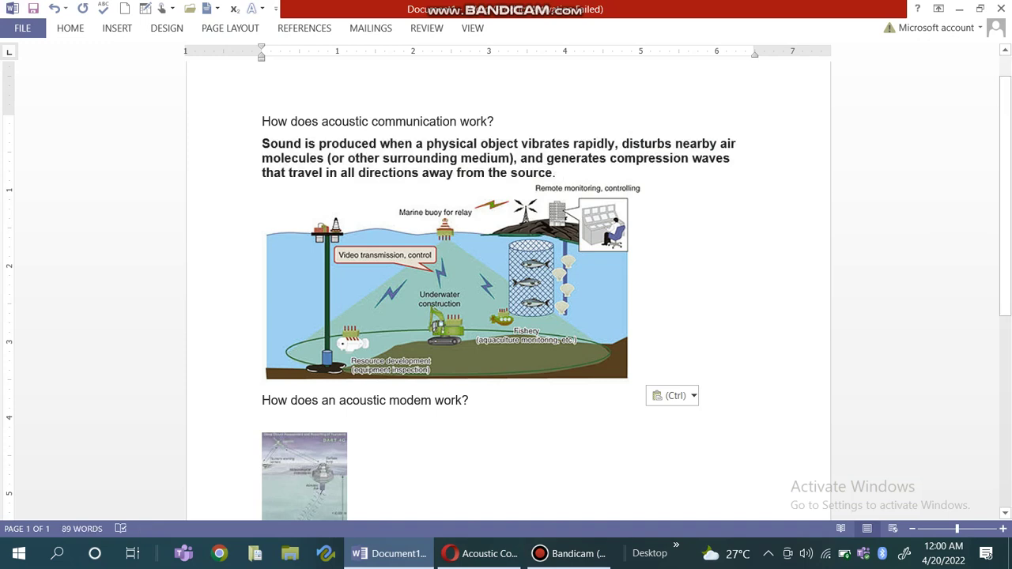
{"action": "left_click_drag", "start_coordinate": [303, 144], "coordinate": [609, 158]}
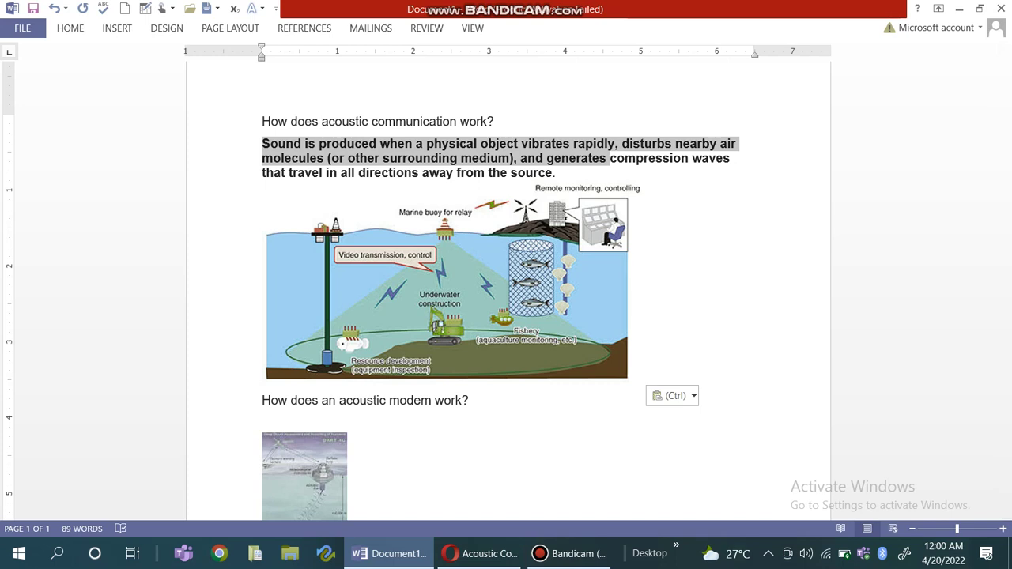
{"action": "left_click_drag", "start_coordinate": [609, 158], "coordinate": [539, 173]}
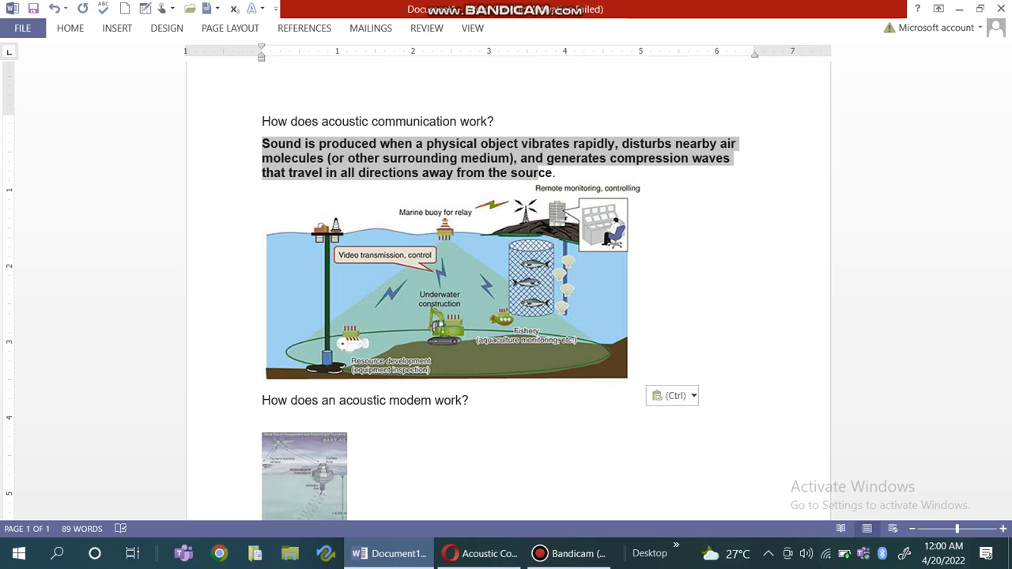
{"action": "left_click_drag", "start_coordinate": [539, 172], "coordinate": [552, 172]}
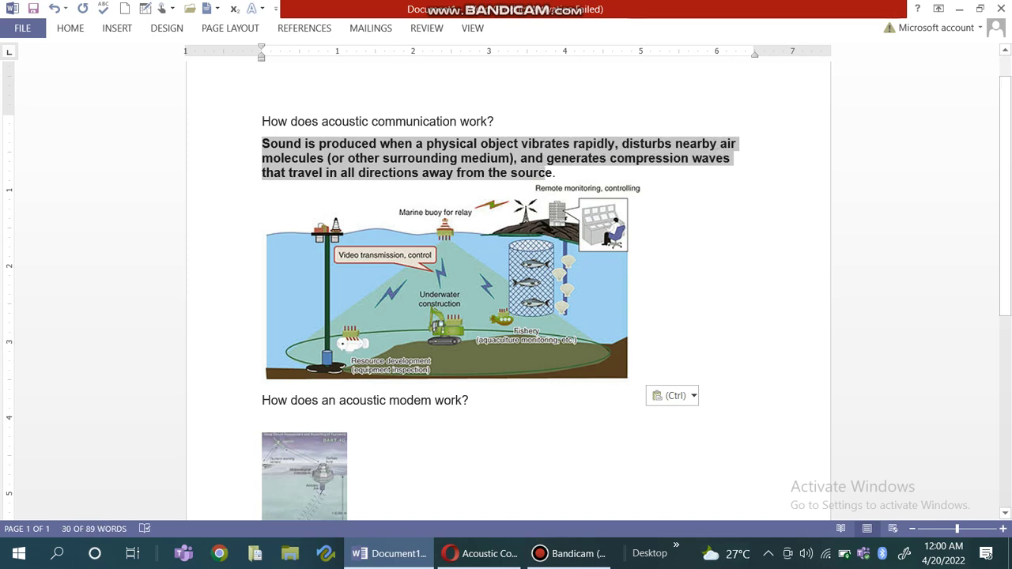
{"action": "left_click", "coordinate": [453, 183]}
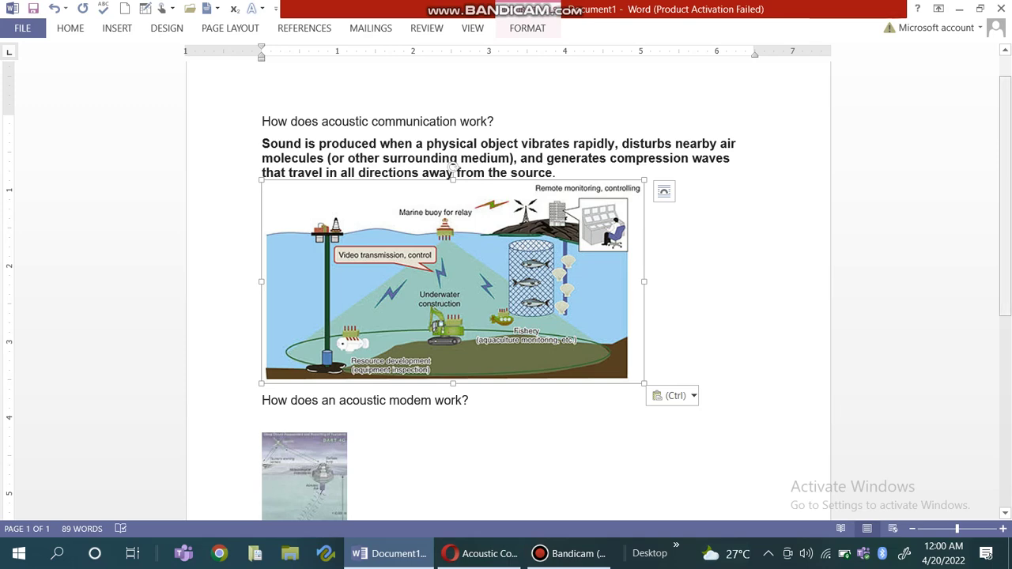
- Scroll down and select the 'How does an acoustic modem work?' paragraph
{"action": "scroll", "coordinate": [452, 168], "scroll_direction": "down", "scroll_amount": 6}
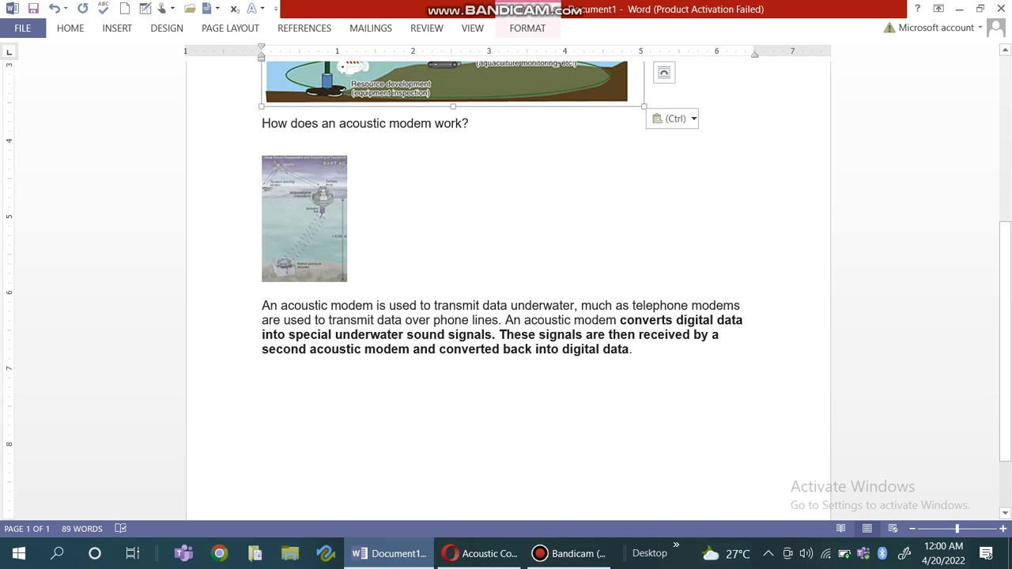
{"action": "left_click_drag", "start_coordinate": [262, 305], "coordinate": [553, 369]}
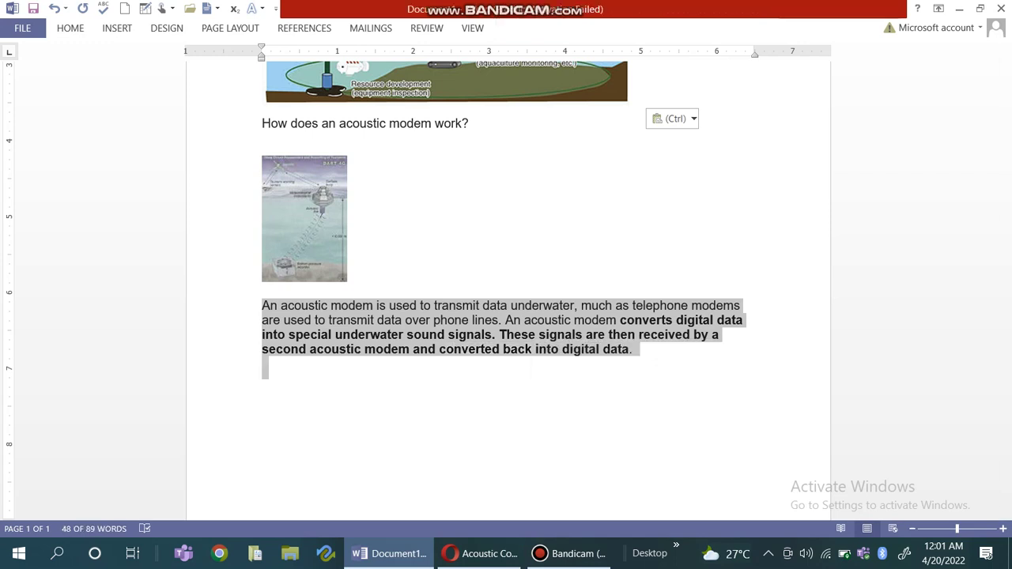
- Back on the NC State article, select the whole opening paragraph
{"action": "mouse_move", "coordinate": [569, 553]}
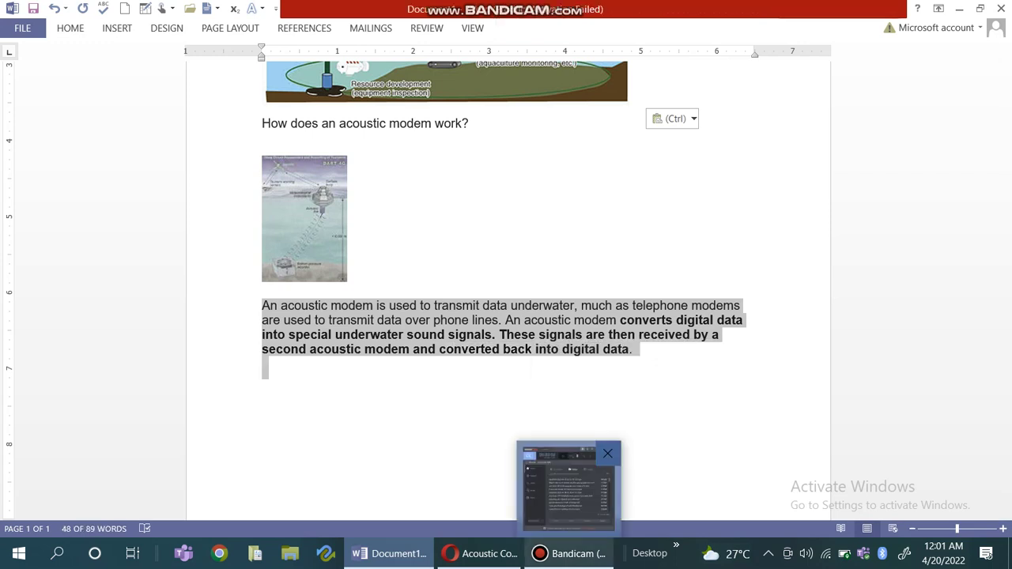
{"action": "mouse_move", "coordinate": [480, 553]}
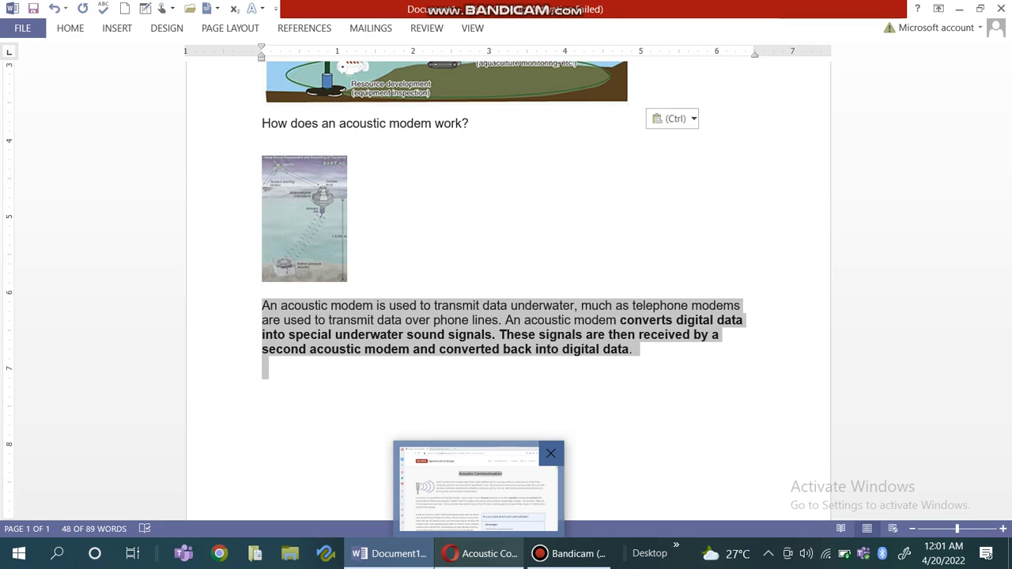
{"action": "left_click", "coordinate": [478, 486]}
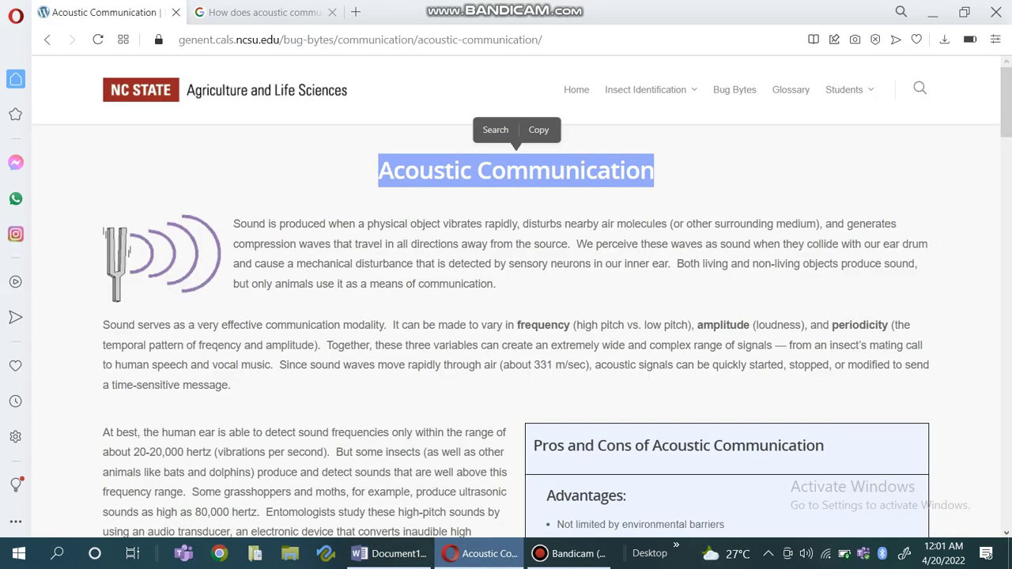
{"action": "left_click_drag", "start_coordinate": [234, 224], "coordinate": [519, 244]}
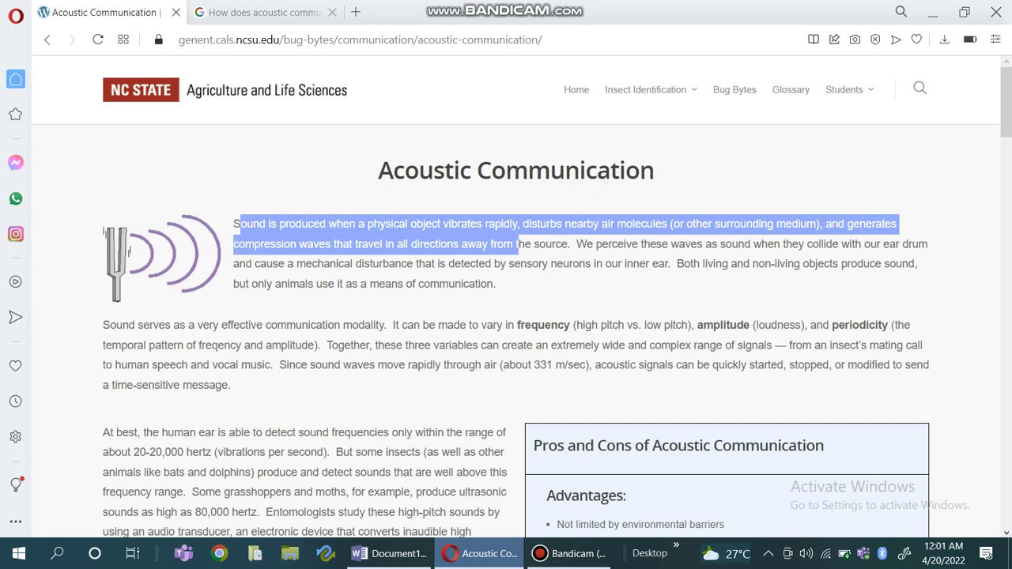
{"action": "scroll", "coordinate": [553, 300], "scroll_direction": "down", "scroll_amount": 2}
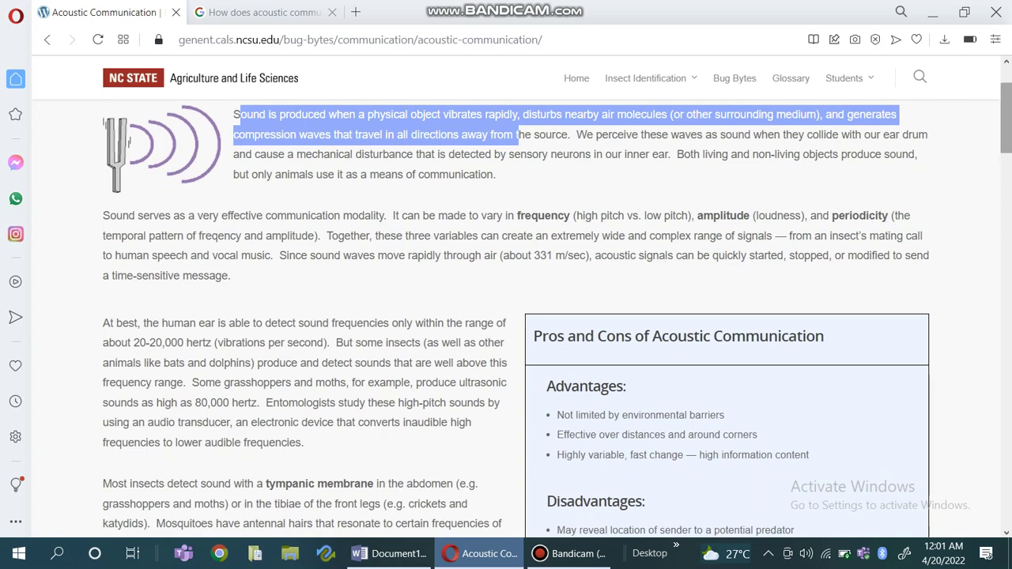
{"action": "left_click_drag", "start_coordinate": [762, 135], "coordinate": [497, 176]}
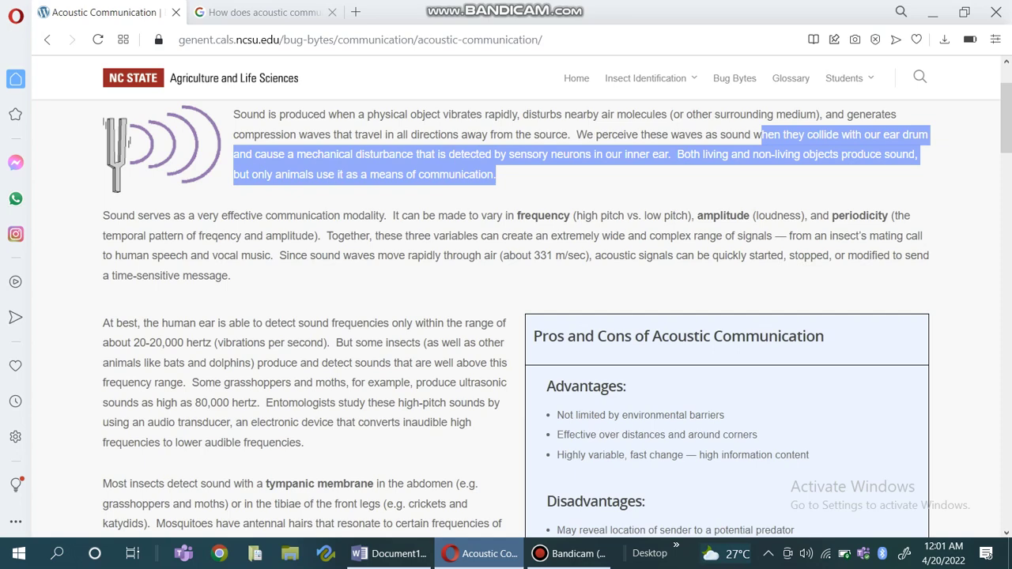
{"action": "left_click_drag", "start_coordinate": [497, 176], "coordinate": [496, 176]}
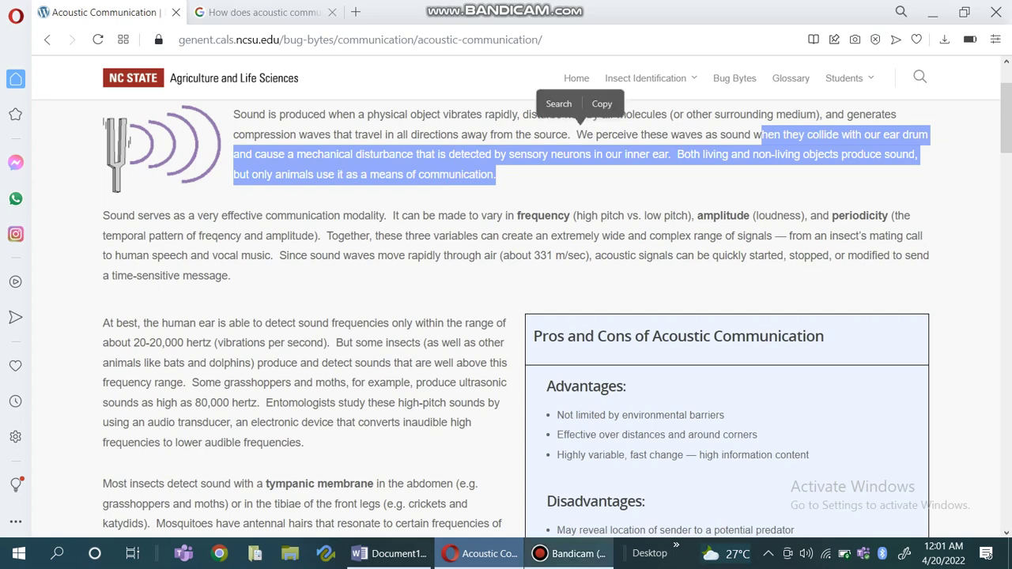
- Highlight the paragraph beginning 'insects detect sound with a tympanic membrane'
{"action": "left_click", "coordinate": [569, 554]}
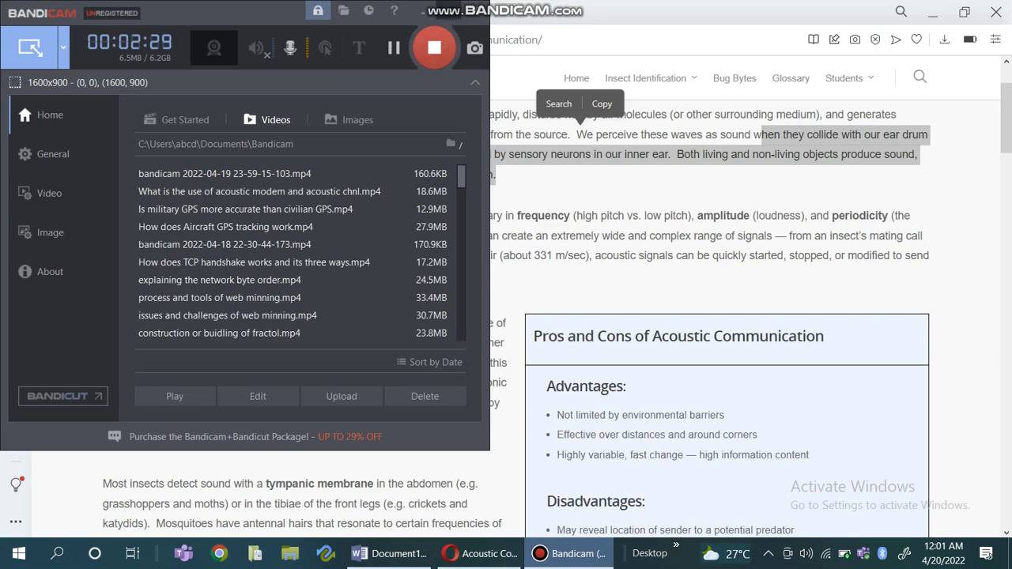
{"action": "left_click", "coordinate": [569, 553]}
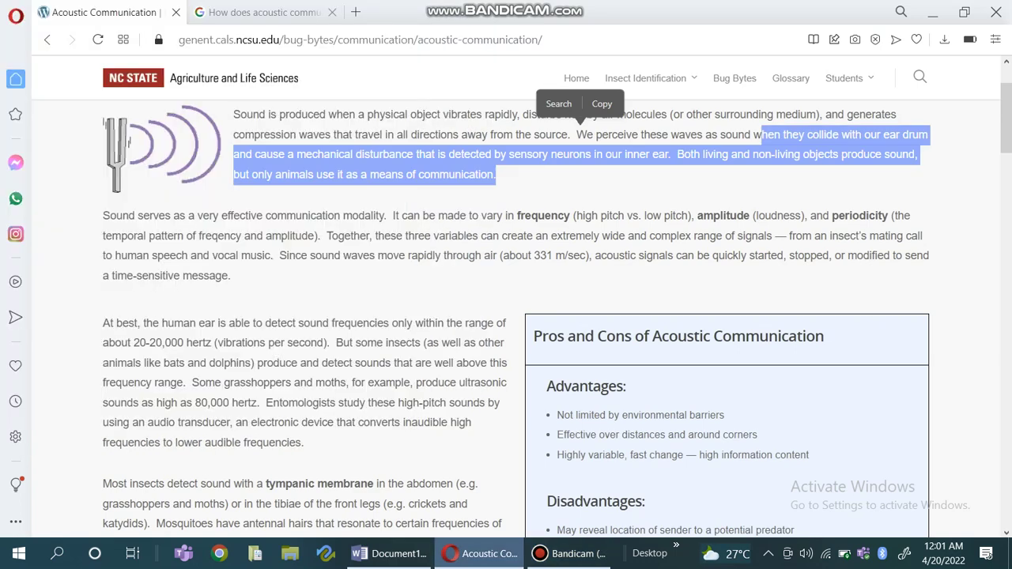
{"action": "scroll", "coordinate": [198, 474], "scroll_direction": "down", "scroll_amount": 2}
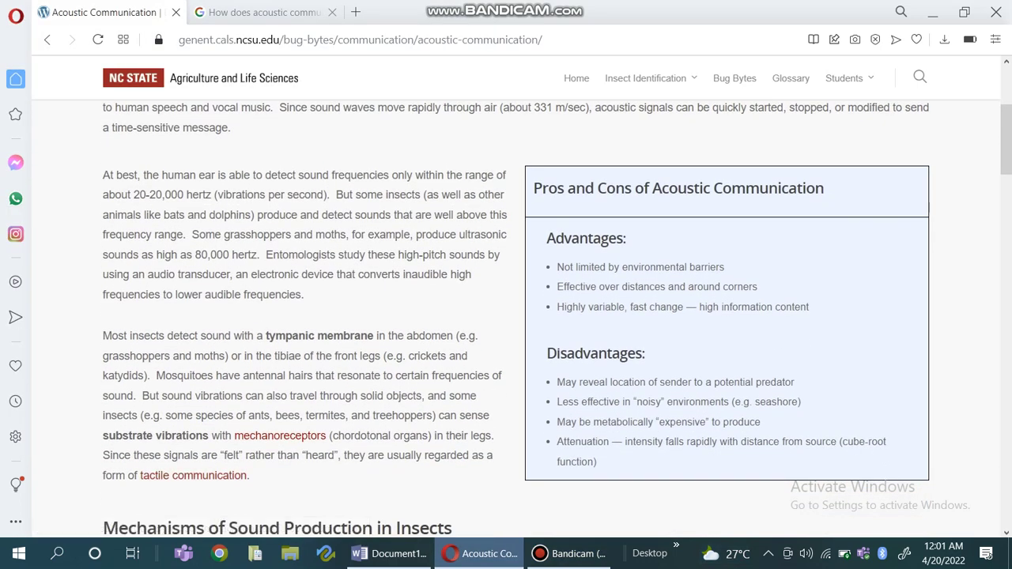
{"action": "left_click_drag", "start_coordinate": [234, 336], "coordinate": [385, 336]}
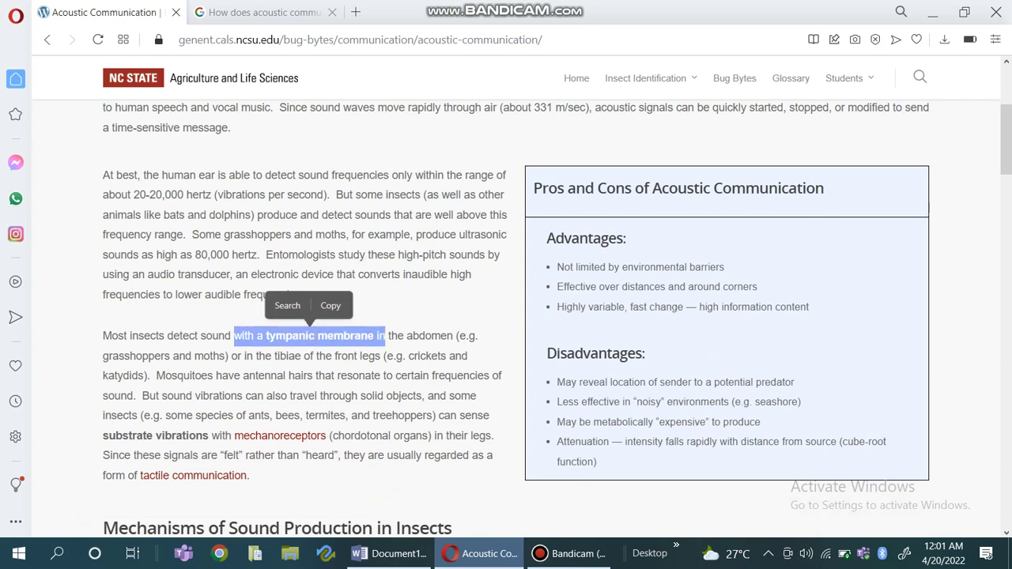
{"action": "left_click_drag", "start_coordinate": [131, 336], "coordinate": [345, 395]}
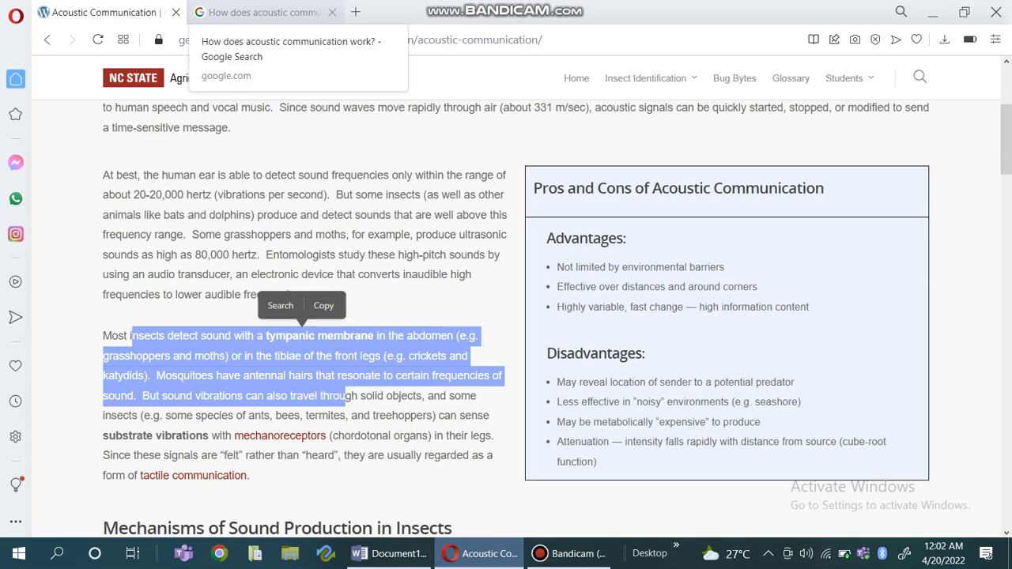
- Open the 'Acoustic Communication' handbook-chap5.pdf result from the Google search tab
{"action": "left_click", "coordinate": [261, 11]}
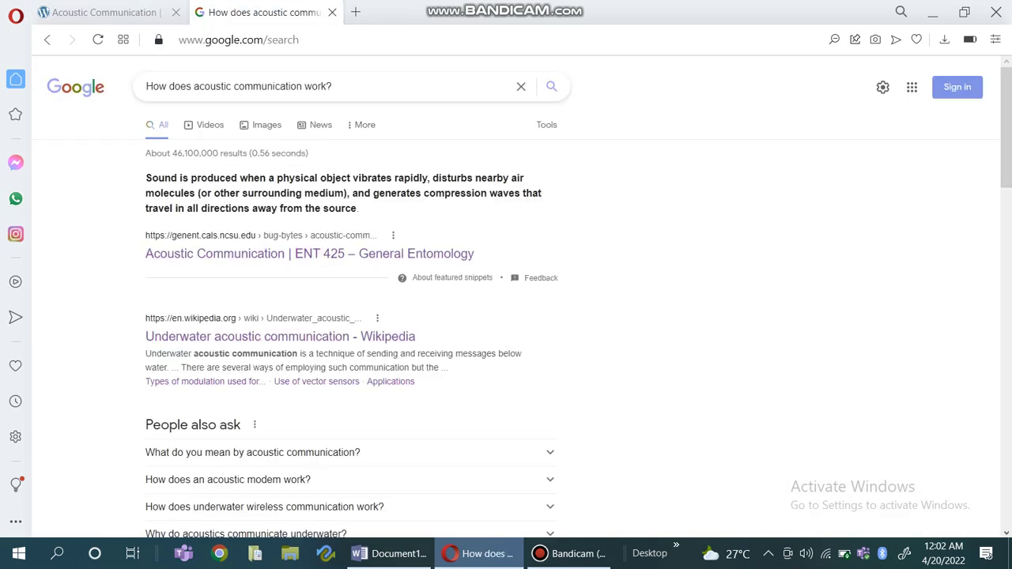
{"action": "scroll", "coordinate": [506, 297], "scroll_direction": "down", "scroll_amount": 3}
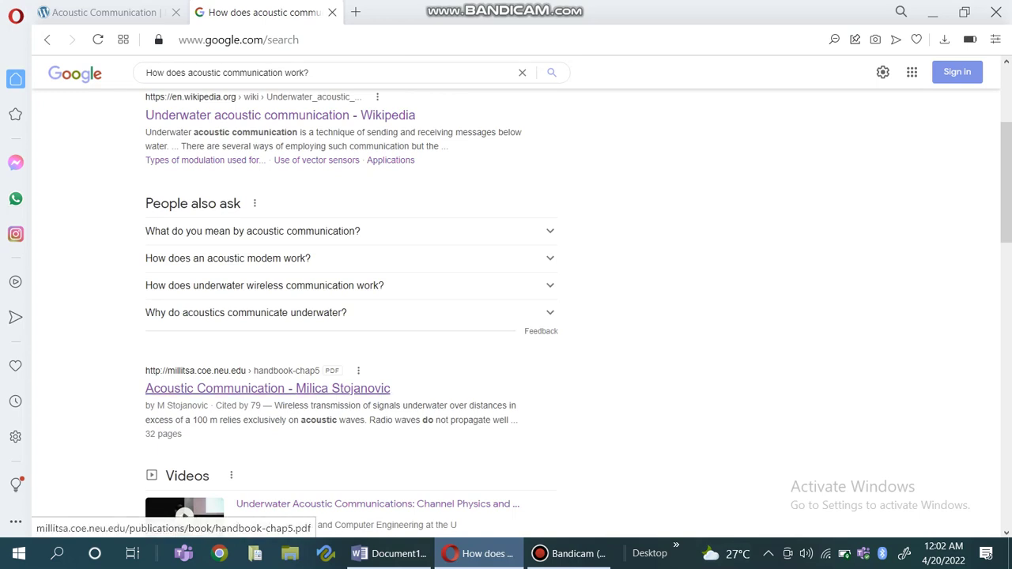
{"action": "left_click", "coordinate": [267, 389]}
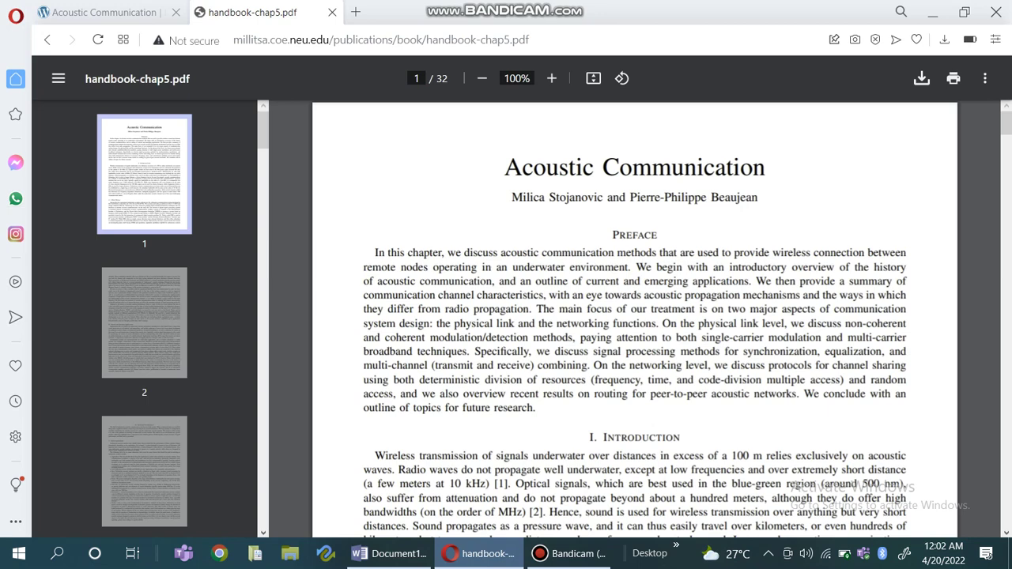
- Scroll handbook-chap5.pdf from page 1 to Fig. 1's data-rate versus range chart on page 5
{"action": "scroll", "coordinate": [634, 318], "scroll_direction": "down", "scroll_amount": 5}
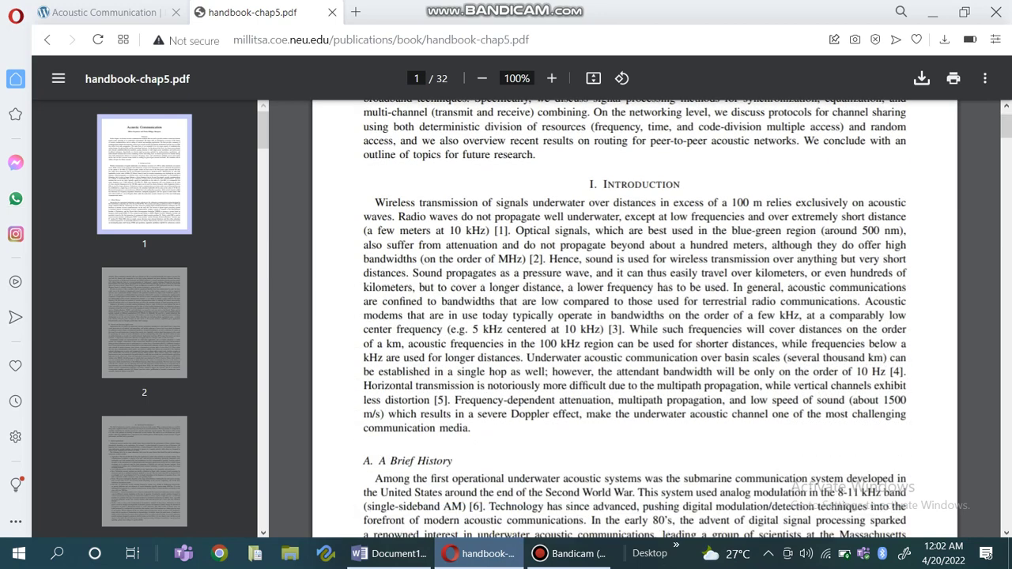
{"action": "scroll", "coordinate": [634, 318], "scroll_direction": "down", "scroll_amount": 1}
{"action": "scroll", "coordinate": [634, 318], "scroll_direction": "down", "scroll_amount": 3}
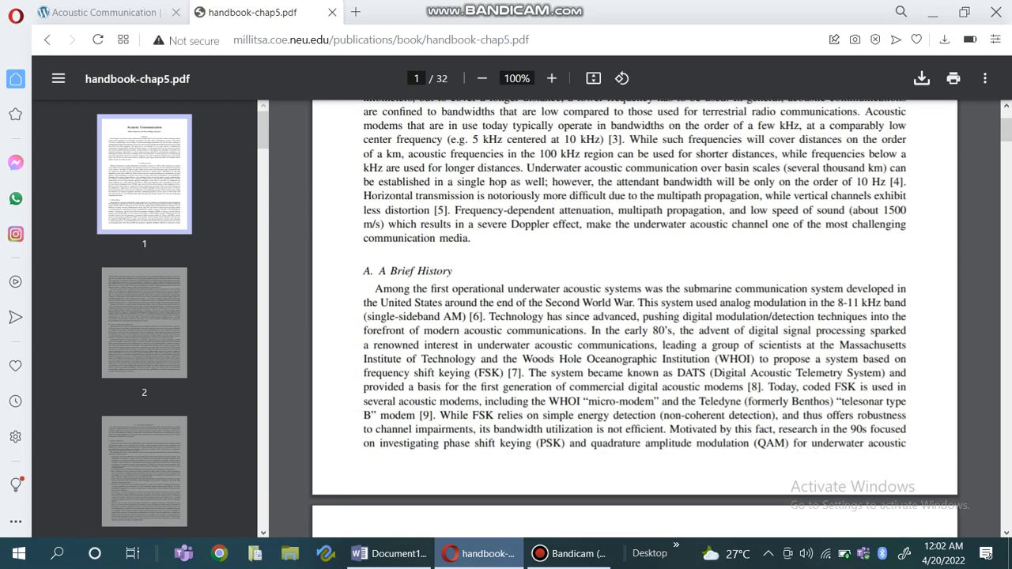
{"action": "scroll", "coordinate": [634, 319], "scroll_direction": "down", "scroll_amount": 5}
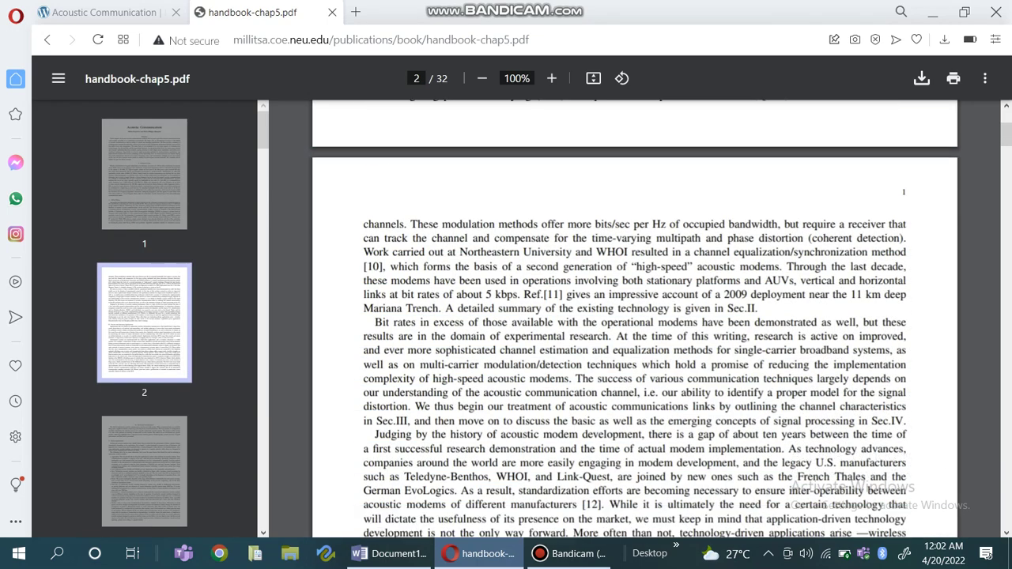
{"action": "scroll", "coordinate": [634, 319], "scroll_direction": "down", "scroll_amount": 20}
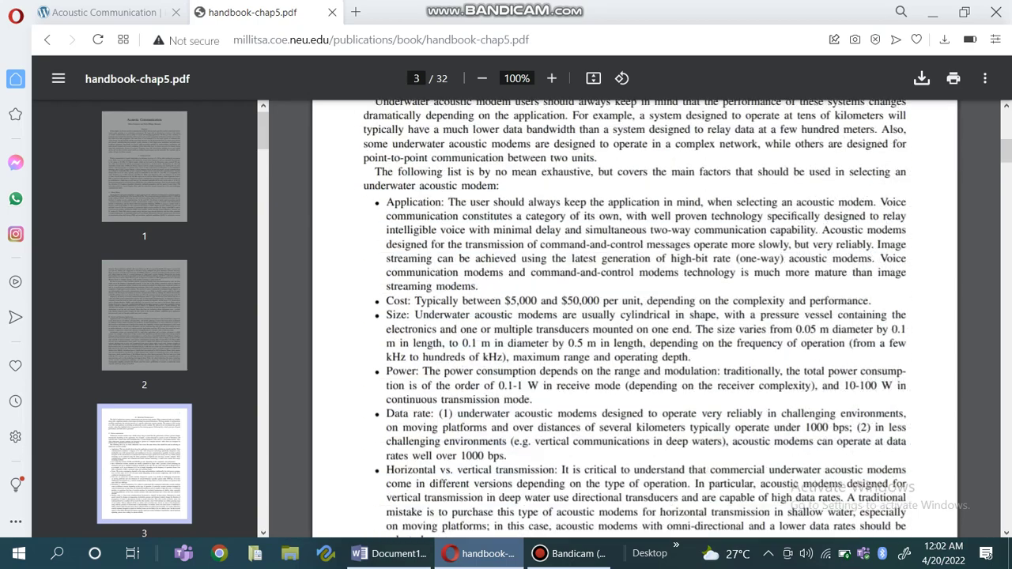
{"action": "scroll", "coordinate": [634, 319], "scroll_direction": "down", "scroll_amount": 12}
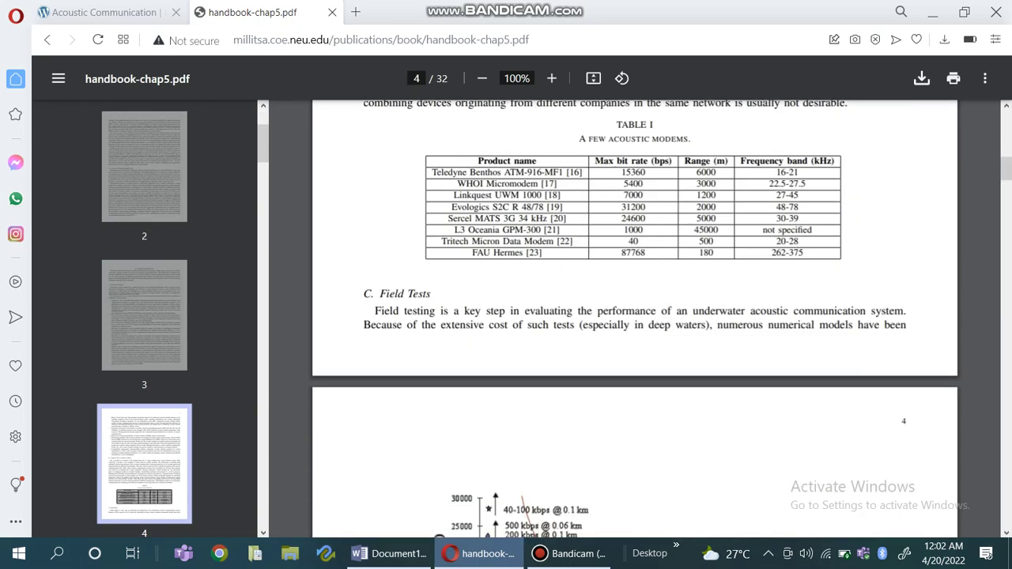
{"action": "scroll", "coordinate": [635, 319], "scroll_direction": "down", "scroll_amount": 6}
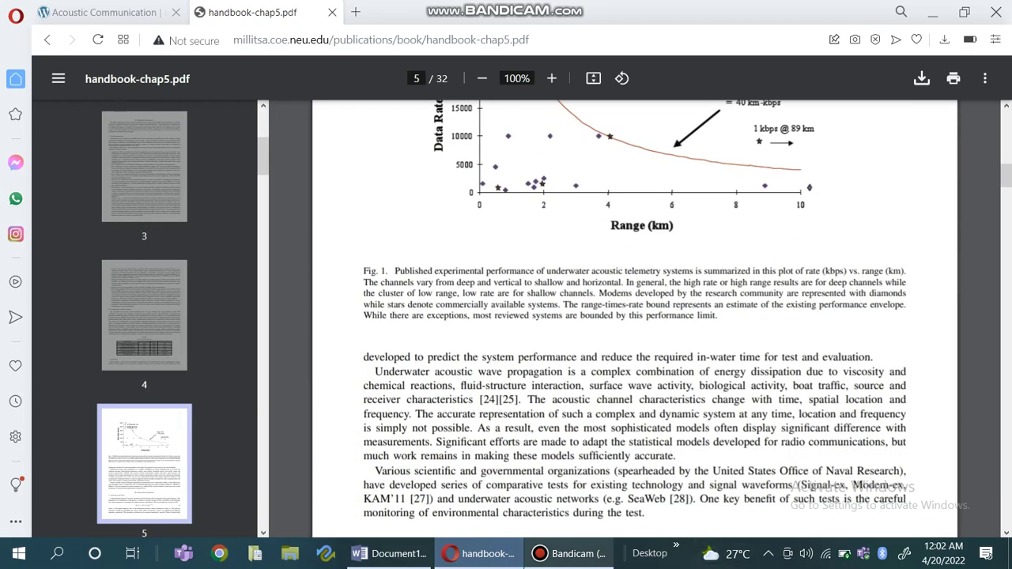
{"action": "key", "text": "alt+Tab"}
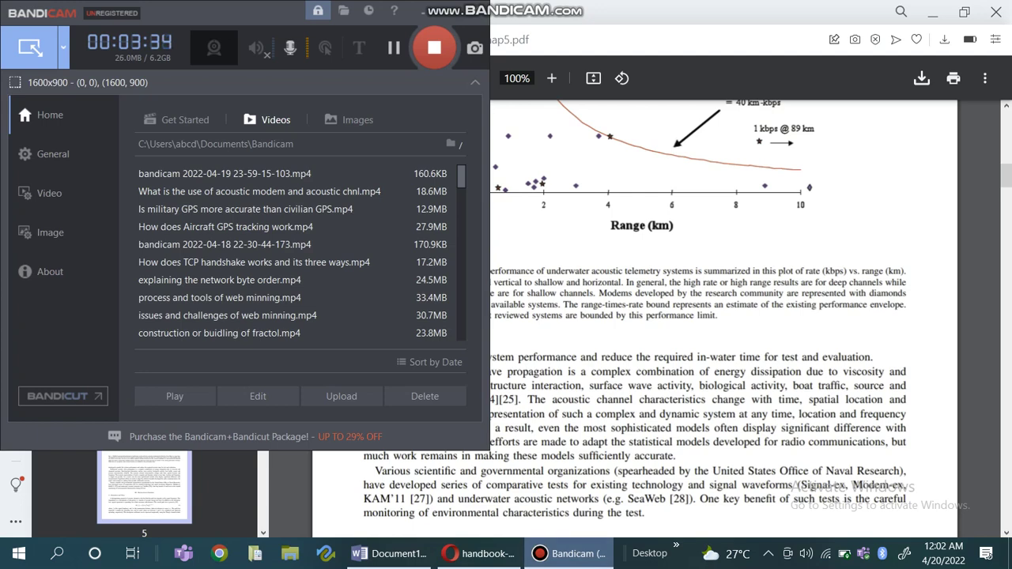
{"action": "key", "text": "alt+Tab"}
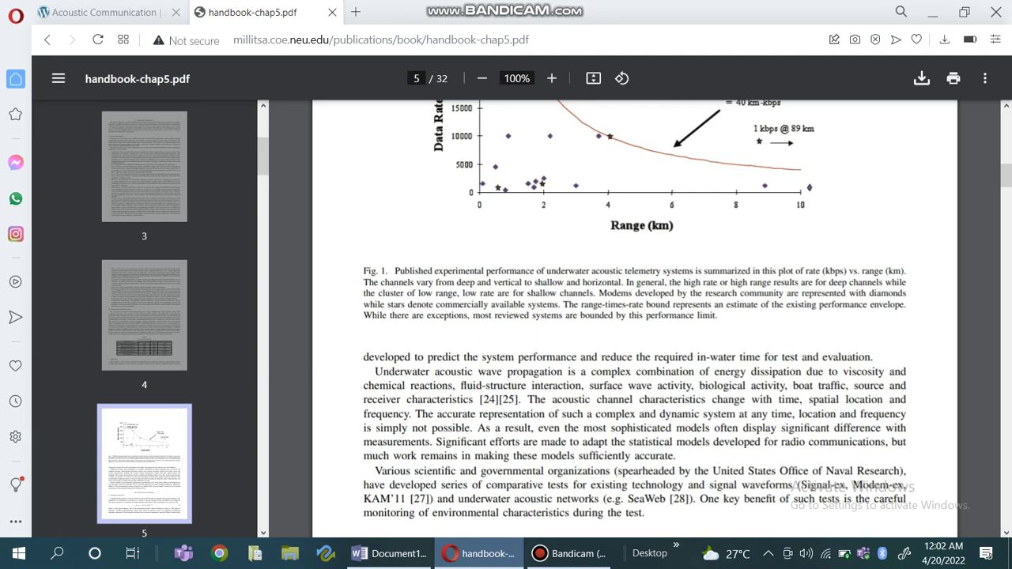
{"action": "key", "text": "alt+Tab"}
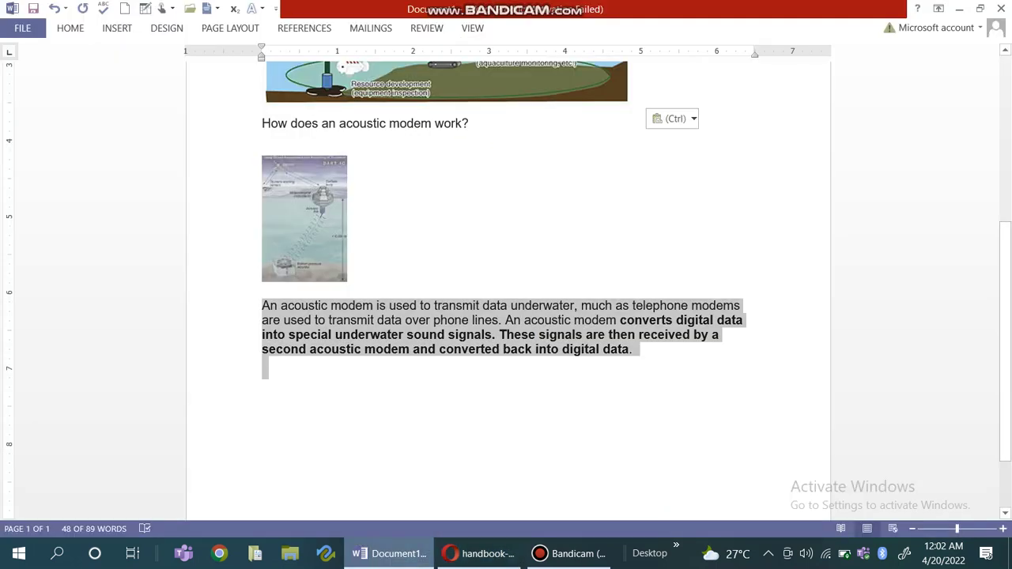
- Return to the PDF and scroll to page 13's 'Time Variability: Random Effects (Fading)' section
{"action": "left_click", "coordinate": [481, 554]}
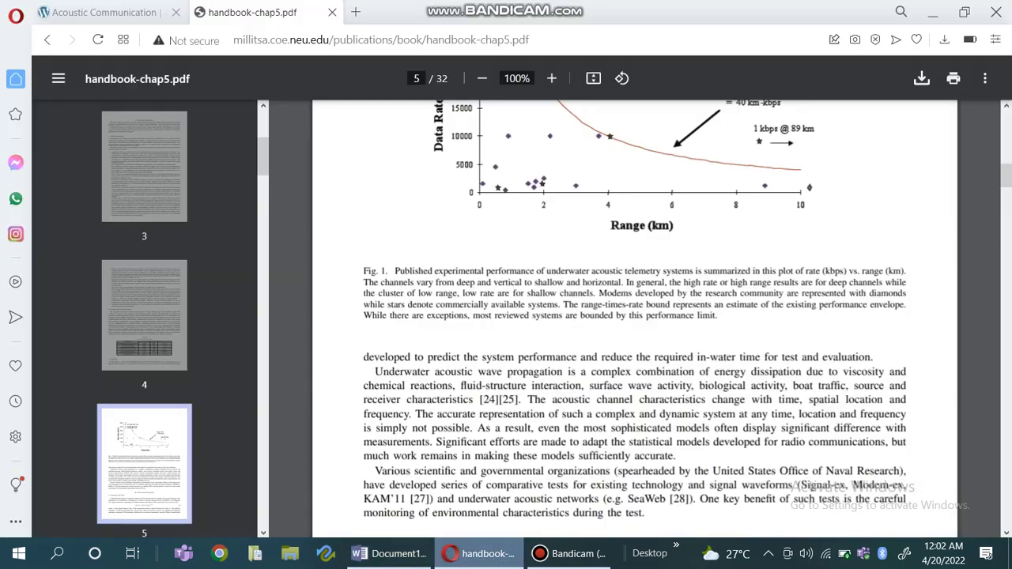
{"action": "scroll", "coordinate": [632, 316], "scroll_direction": "down", "scroll_amount": 10}
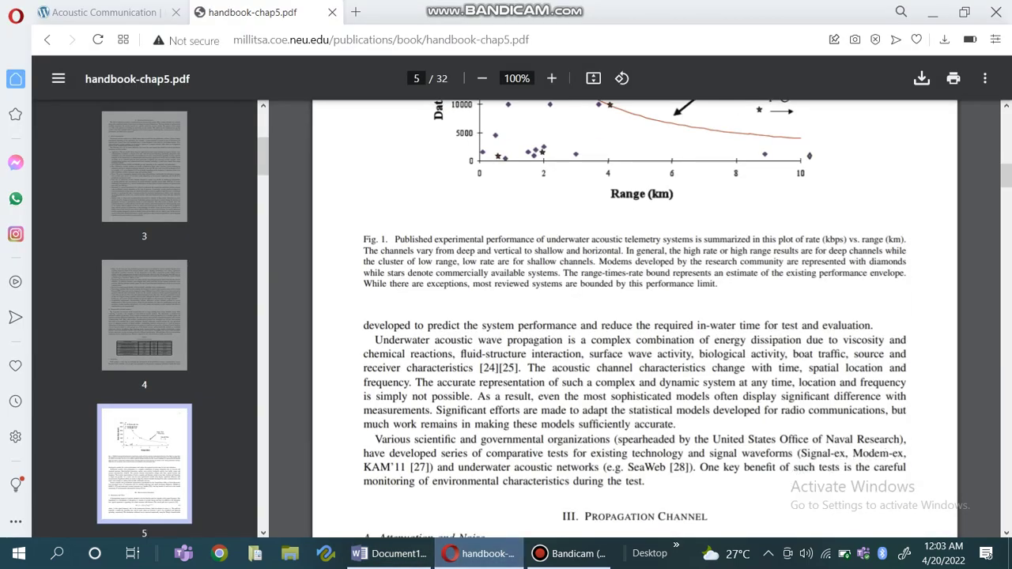
{"action": "scroll", "coordinate": [632, 316], "scroll_direction": "down", "scroll_amount": 10}
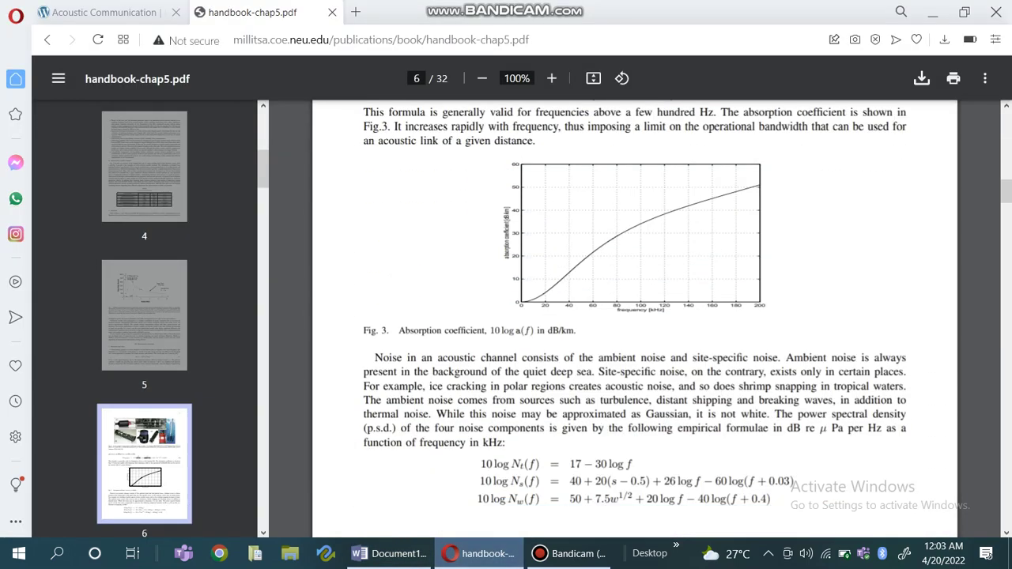
{"action": "scroll", "coordinate": [632, 316], "scroll_direction": "down", "scroll_amount": 10}
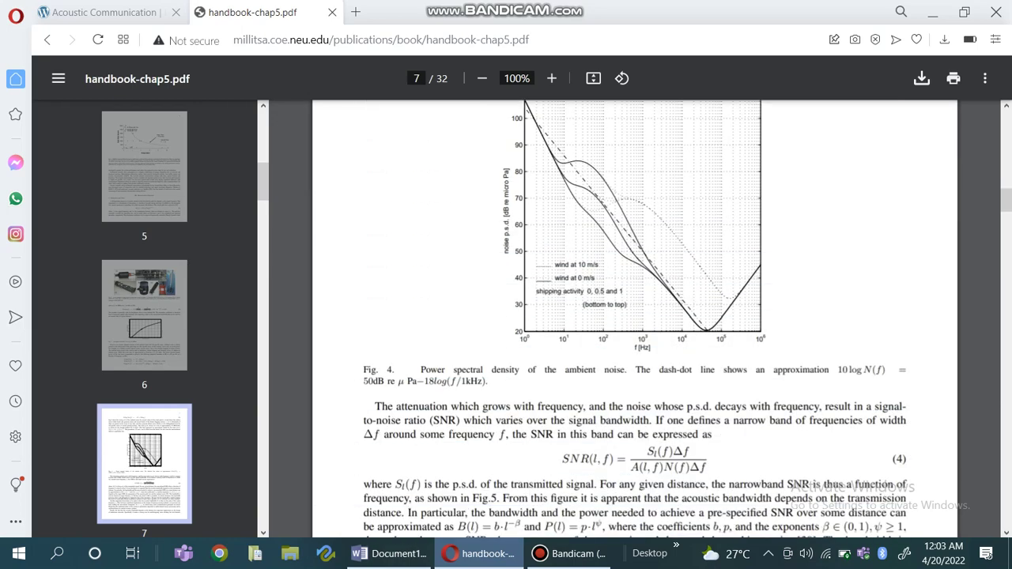
{"action": "scroll", "coordinate": [632, 317], "scroll_direction": "down", "scroll_amount": 10}
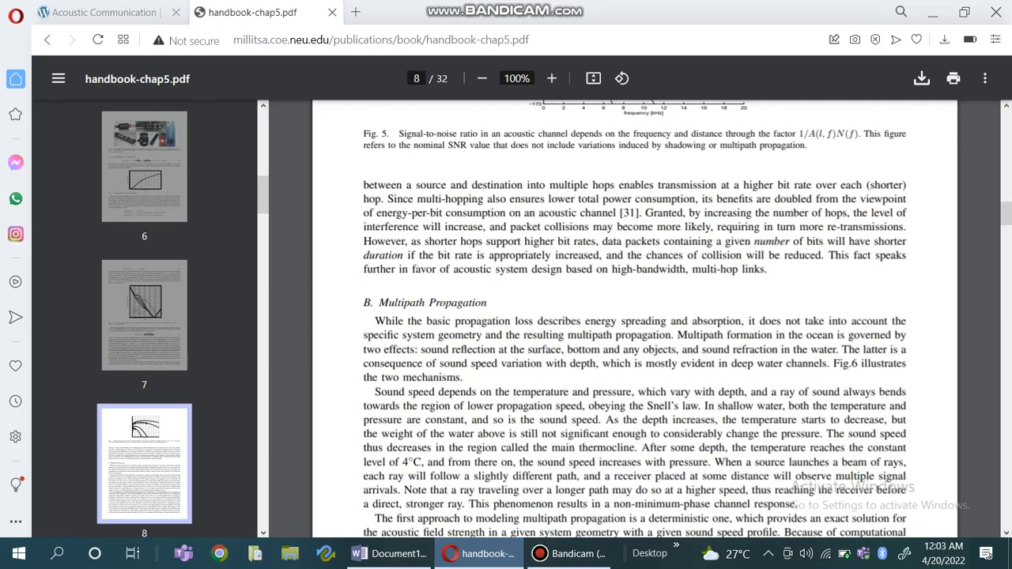
{"action": "scroll", "coordinate": [633, 317], "scroll_direction": "down", "scroll_amount": 10}
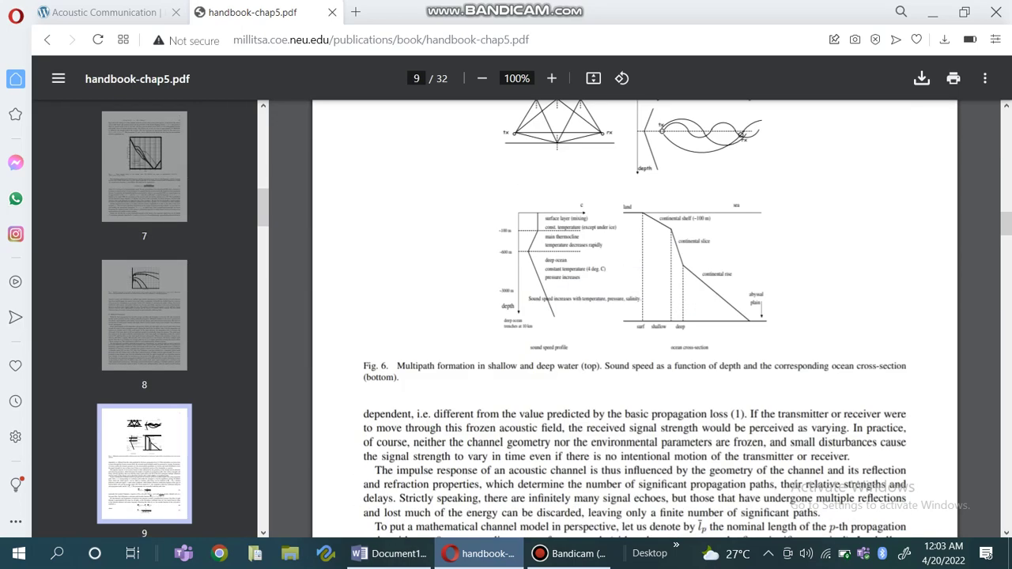
{"action": "scroll", "coordinate": [633, 316], "scroll_direction": "down", "scroll_amount": 10}
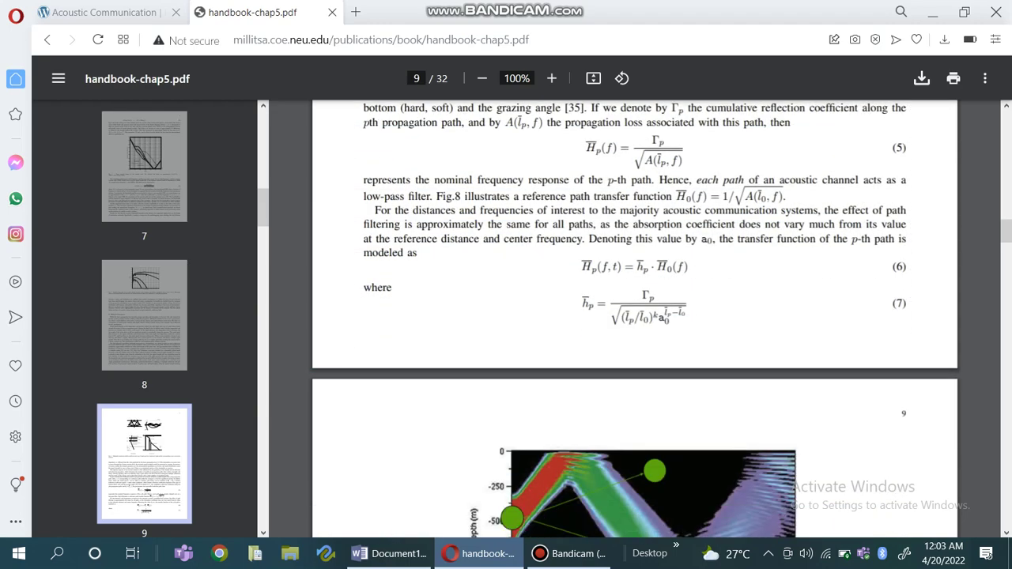
{"action": "scroll", "coordinate": [633, 317], "scroll_direction": "down", "scroll_amount": 10}
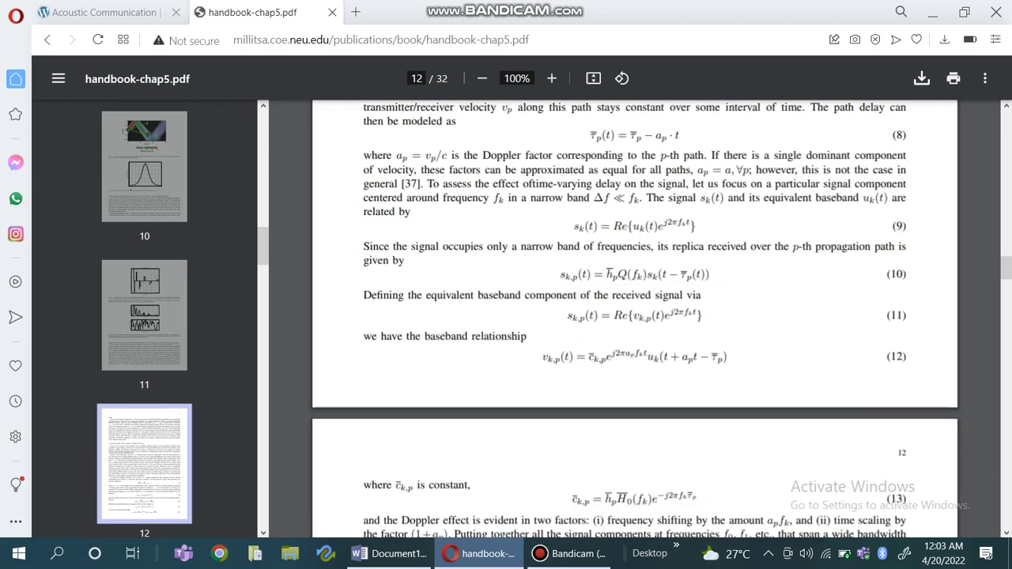
{"action": "scroll", "coordinate": [633, 316], "scroll_direction": "down", "scroll_amount": 3}
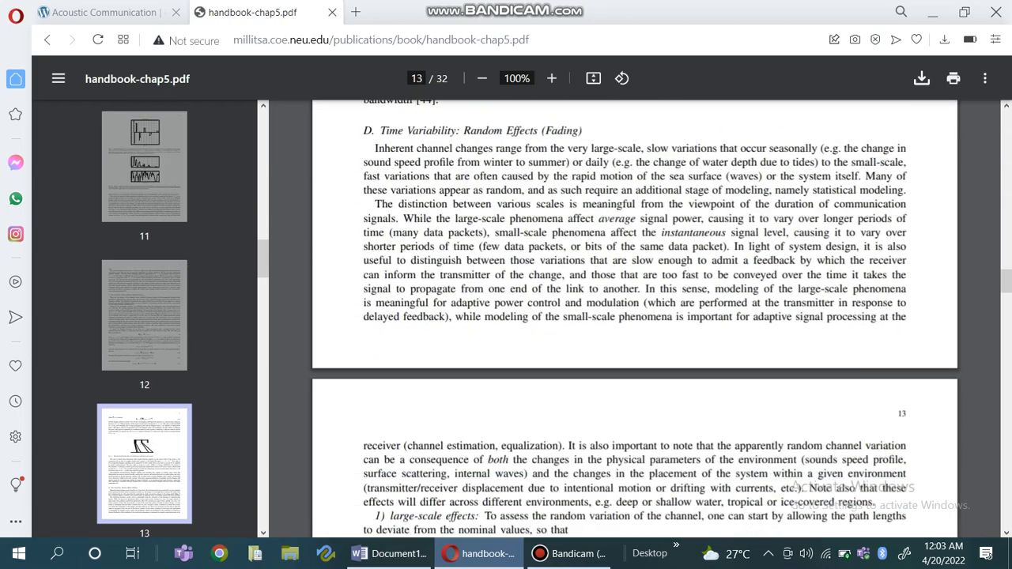